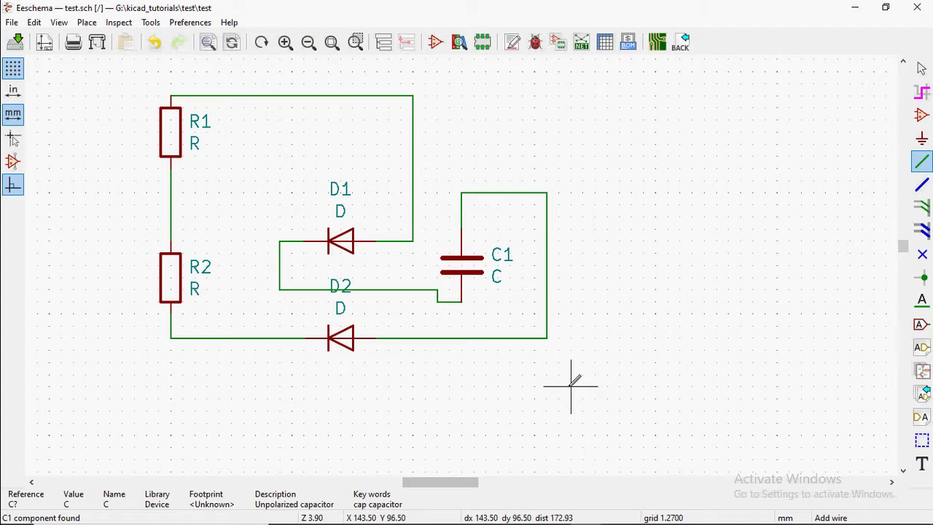
Open the footprint assignment tool for the schematic and locate resistors R1 and R2 from its symbol list
left_click(559, 45)
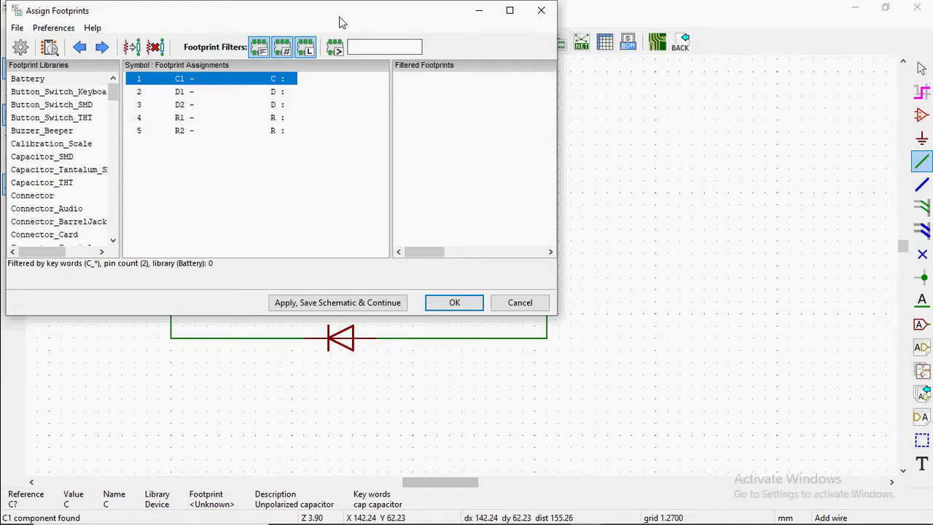
left_click_drag(339, 16, 462, 164)
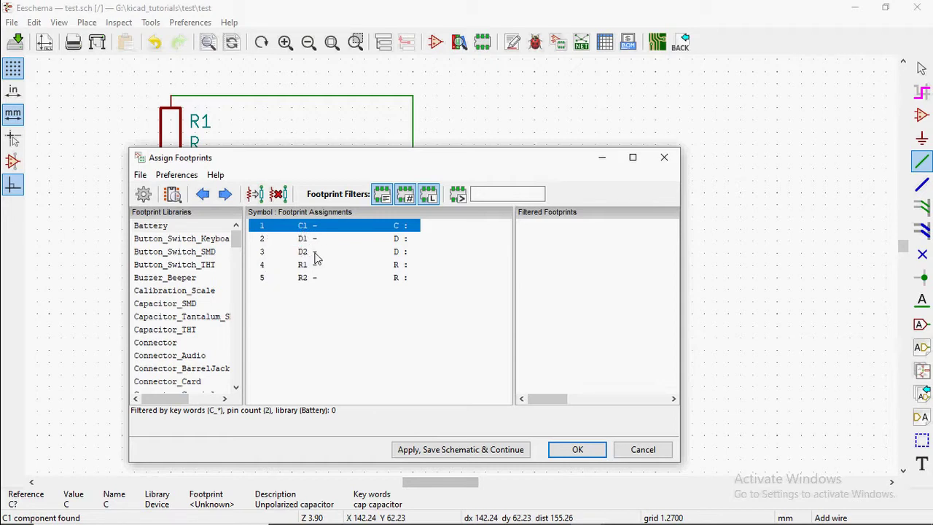
left_click_drag(360, 158, 521, 131)
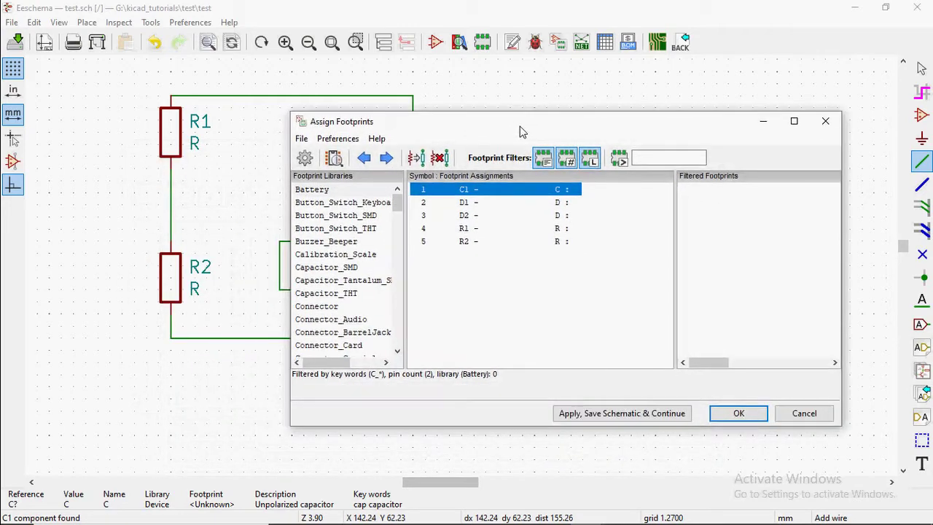
left_click(464, 230)
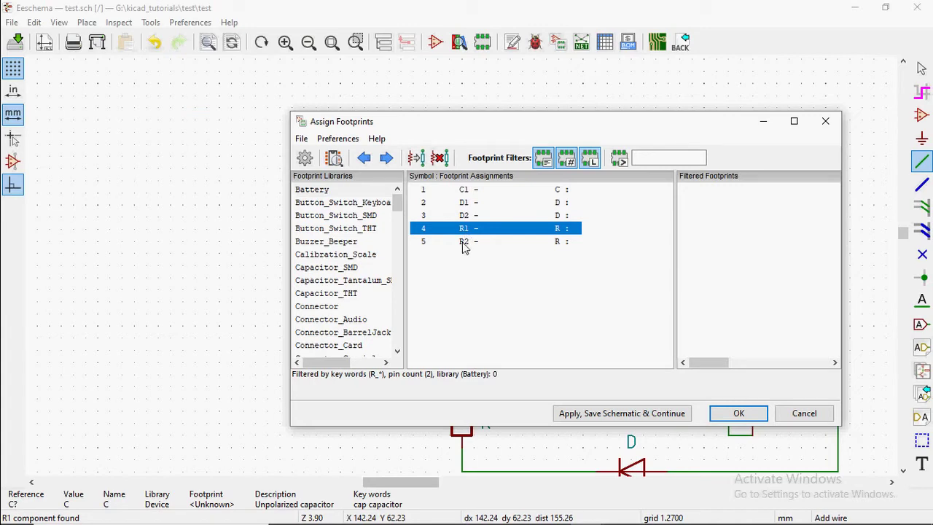
left_click(463, 243)
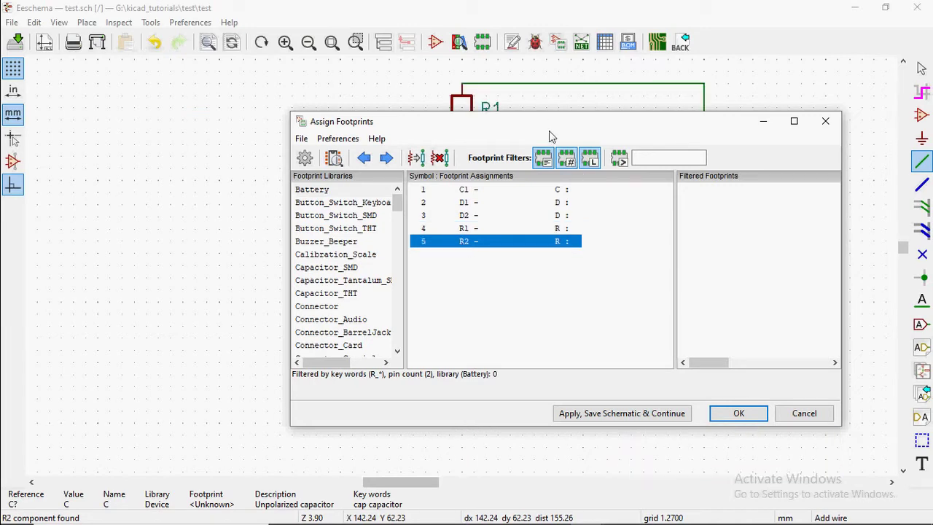
left_click_drag(550, 128, 512, 261)
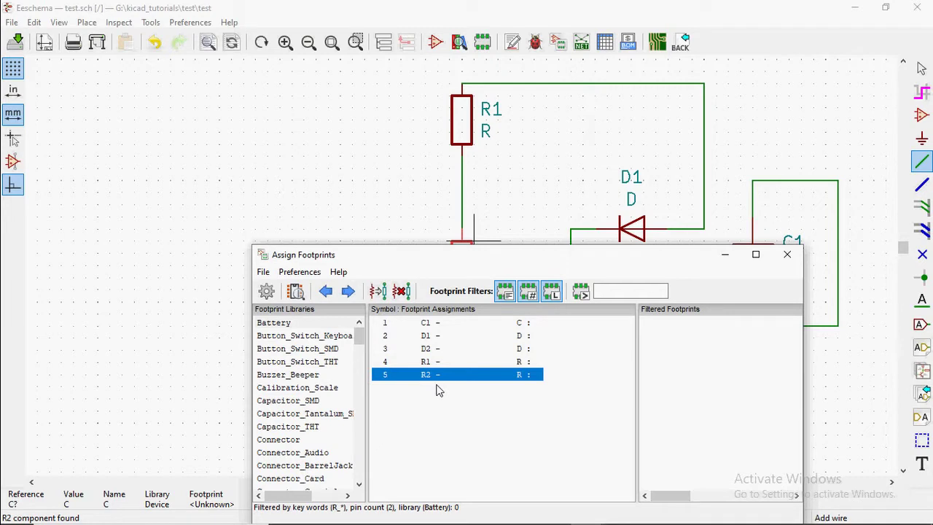
Select capacitor C1 and turn off footprint filtering by pin count and by library, keeping only the keyword filter
left_click(427, 323)
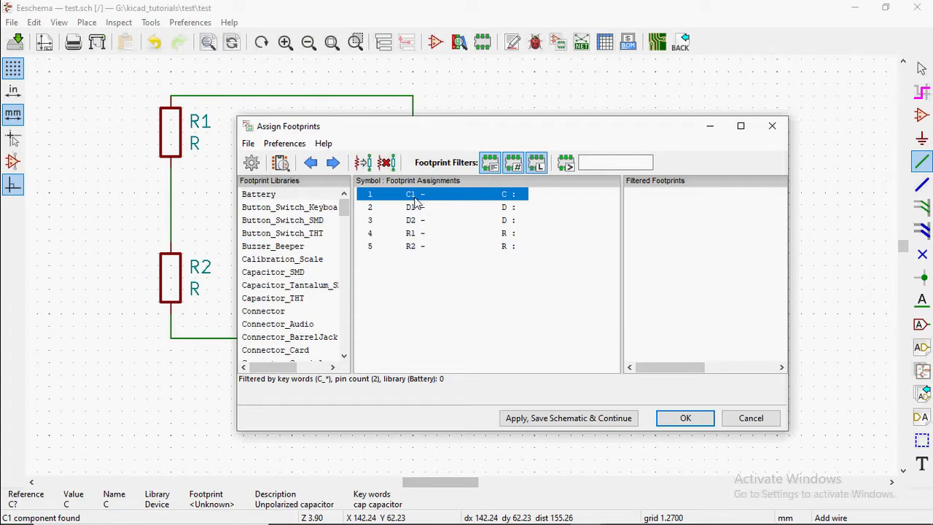
left_click(513, 163)
left_click(537, 164)
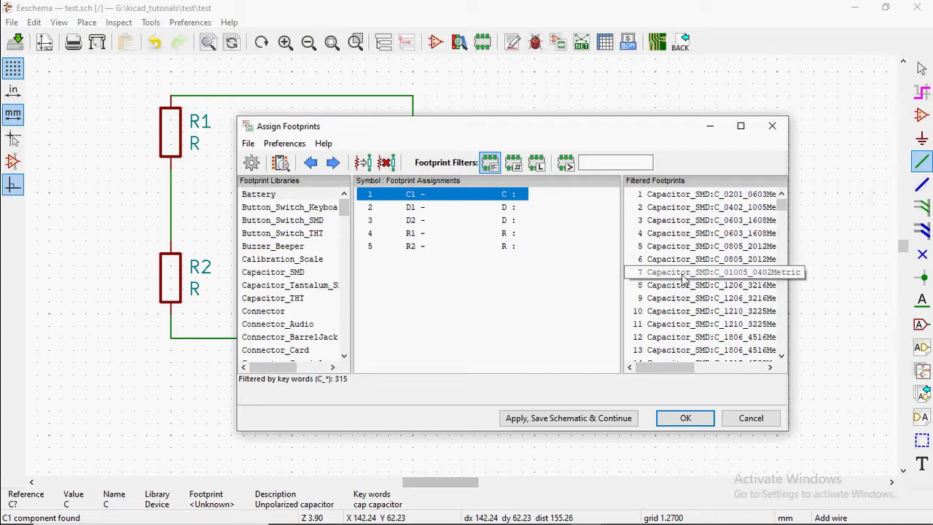
Open the footprint viewer and preview the Capacitor_SMD footprint C_0201_0603Metric for C1
left_click(280, 166)
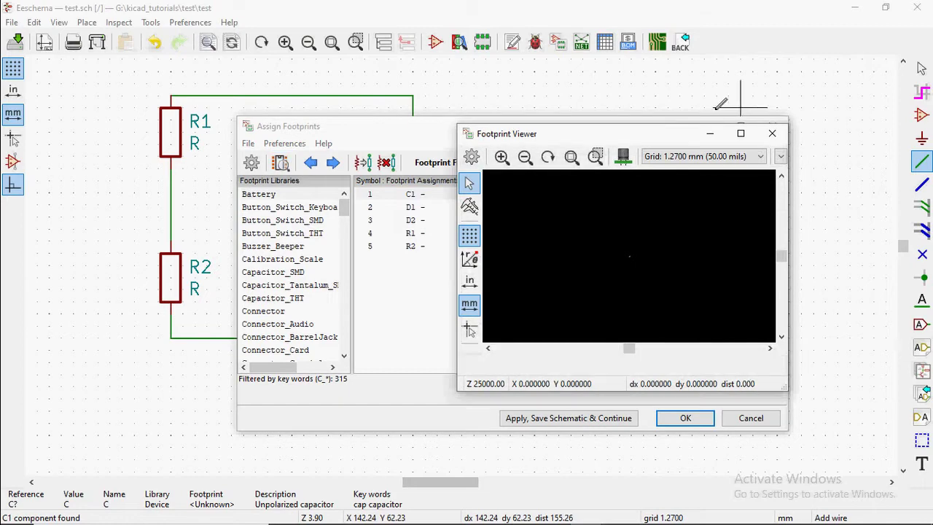
left_click_drag(655, 141, 405, 232)
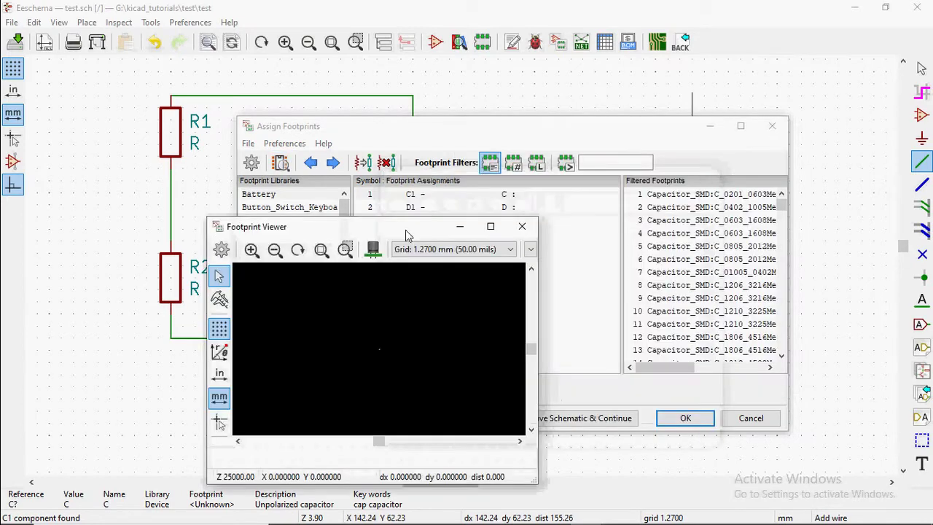
left_click(693, 197)
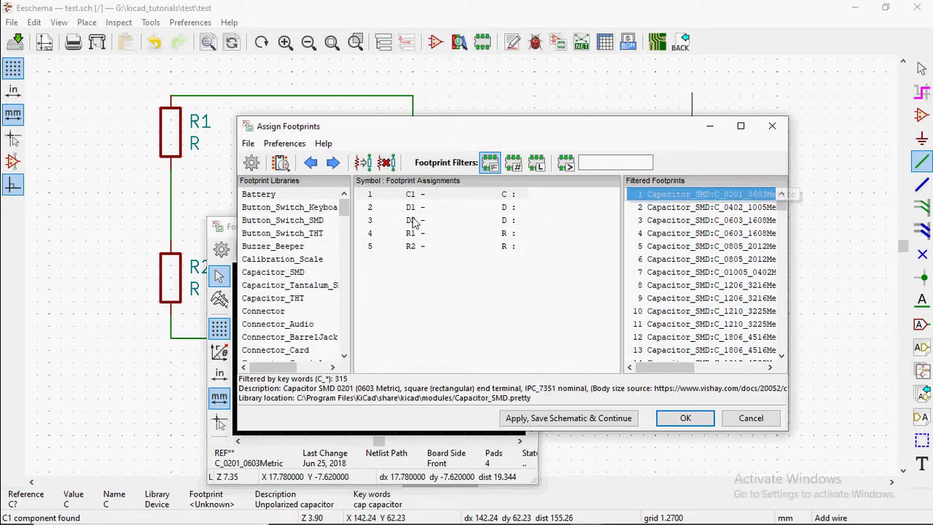
left_click(229, 232)
scroll(379, 354, "up", 5)
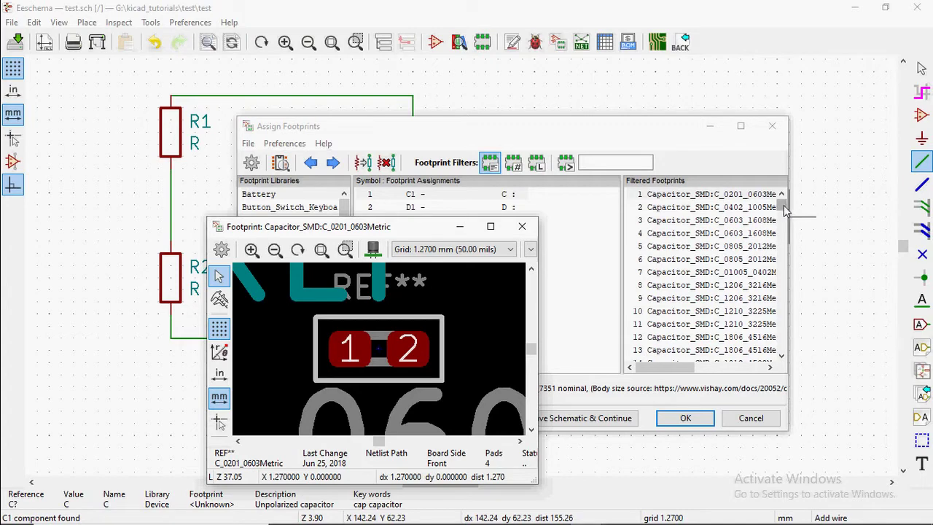
Preview the through-hole capacitor footprint C_Axial_L12.0mm_D10.5mm_P20.00mm_Horizontal
left_click_drag(784, 207, 780, 235)
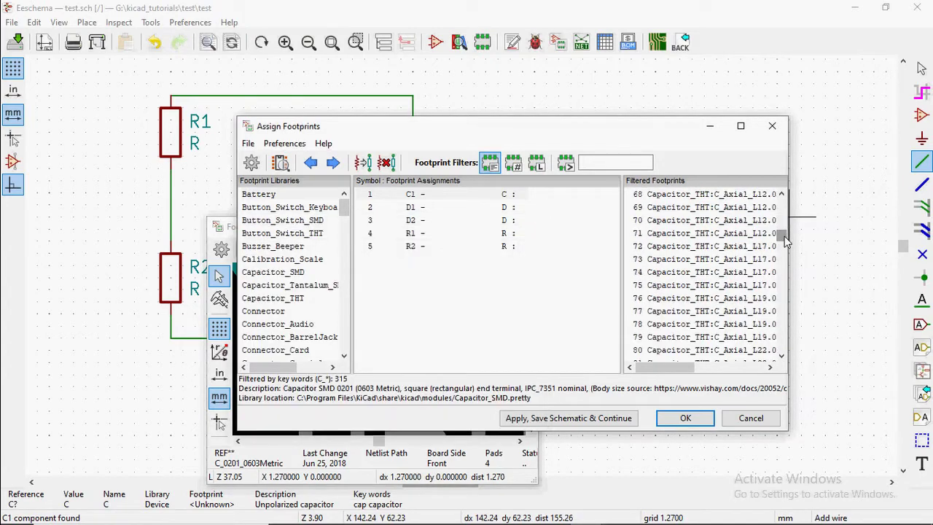
left_click(703, 233)
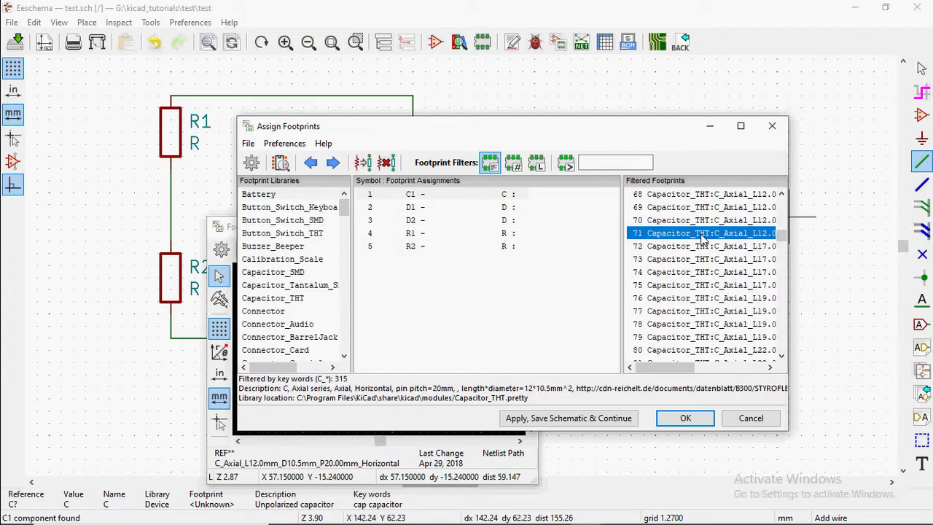
left_click(220, 227)
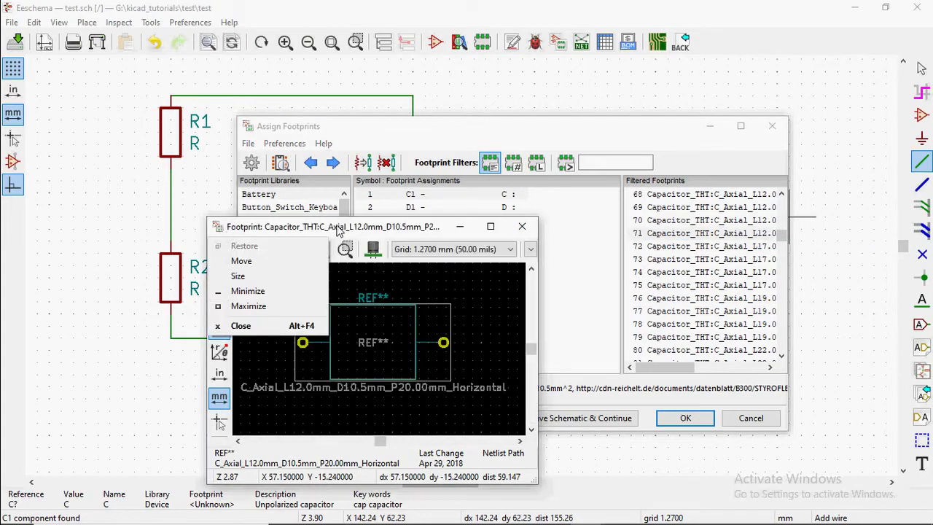
left_click_drag(343, 223, 177, 105)
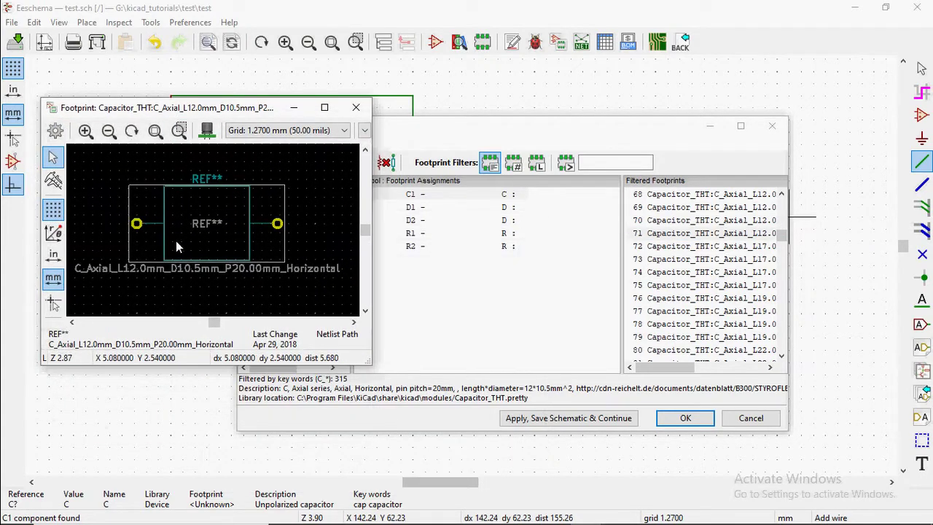
Open the 3D view of the axial capacitor footprint and examine the model from the side and from underneath
left_click(207, 131)
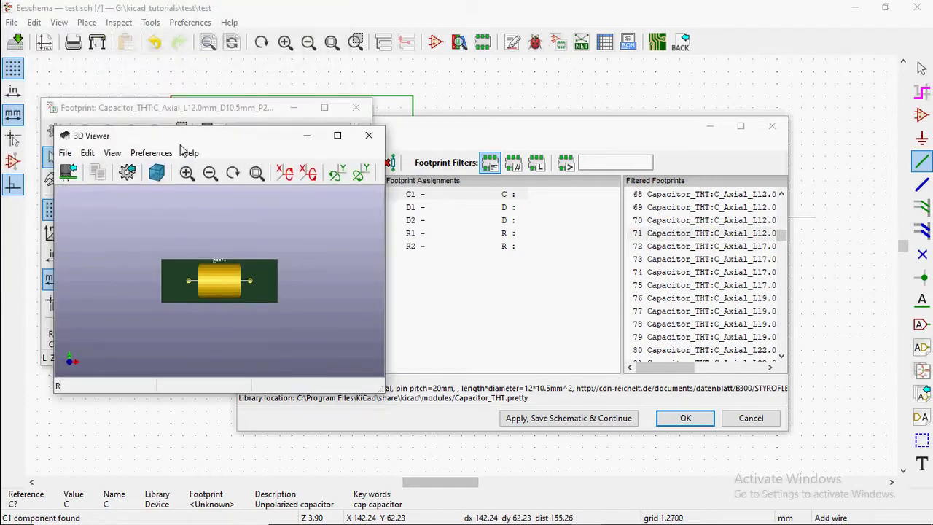
left_click_drag(181, 145, 208, 259)
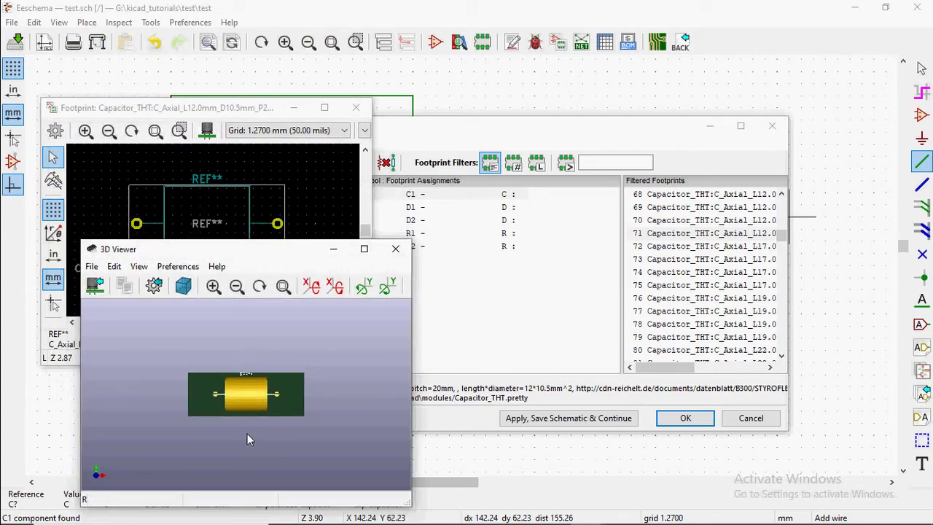
left_click_drag(248, 433, 253, 394)
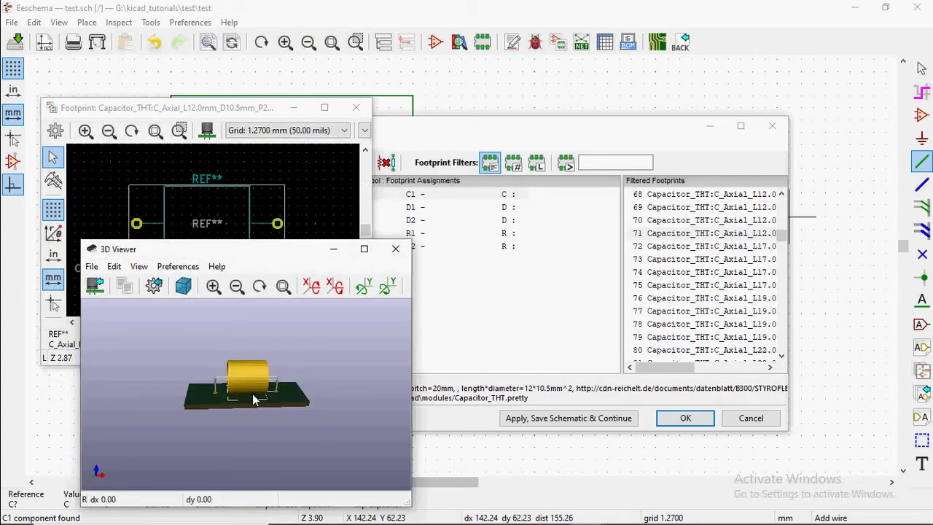
scroll(252, 394, "up", 3)
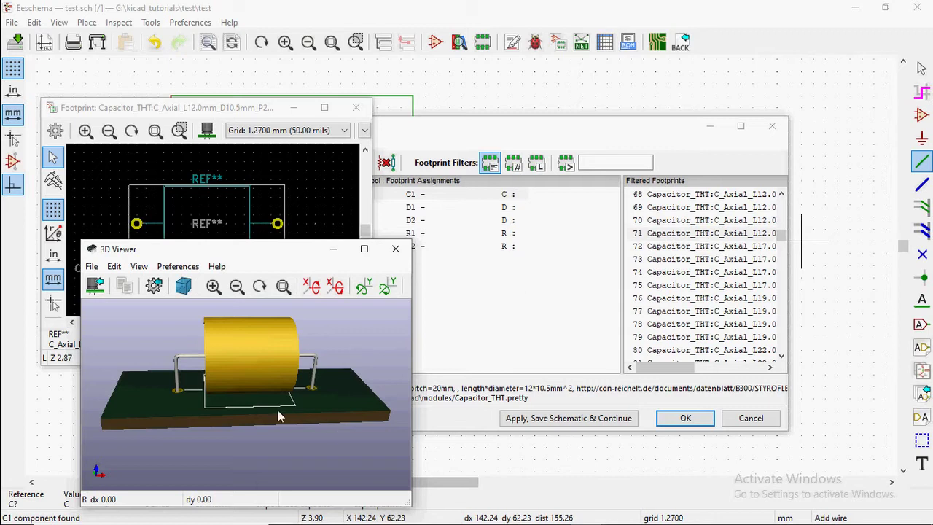
left_click_drag(279, 416, 270, 432)
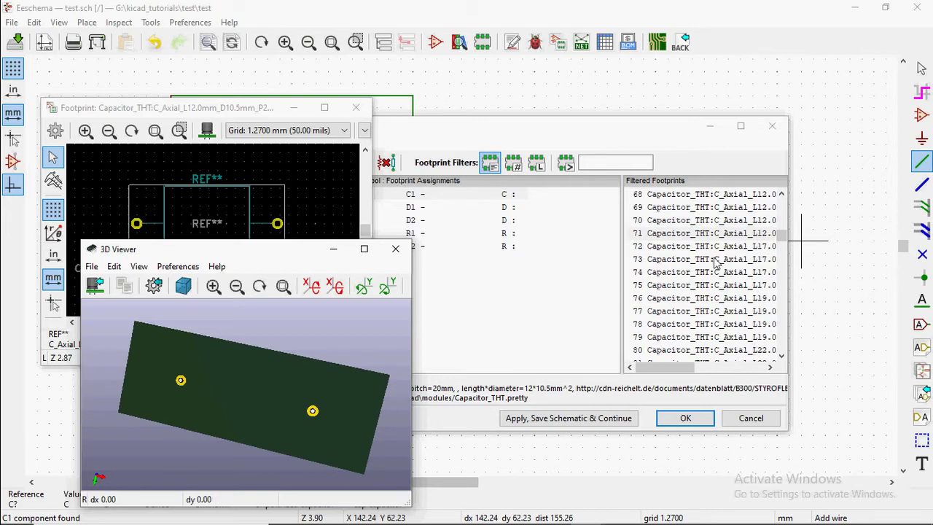
Preview the Capacitor_THT footprint C_Radial_D5.0mm_H5.0mm_P2.00mm and examine its 3D model
scroll(715, 264, "down", 4)
scroll(715, 264, "down", 13)
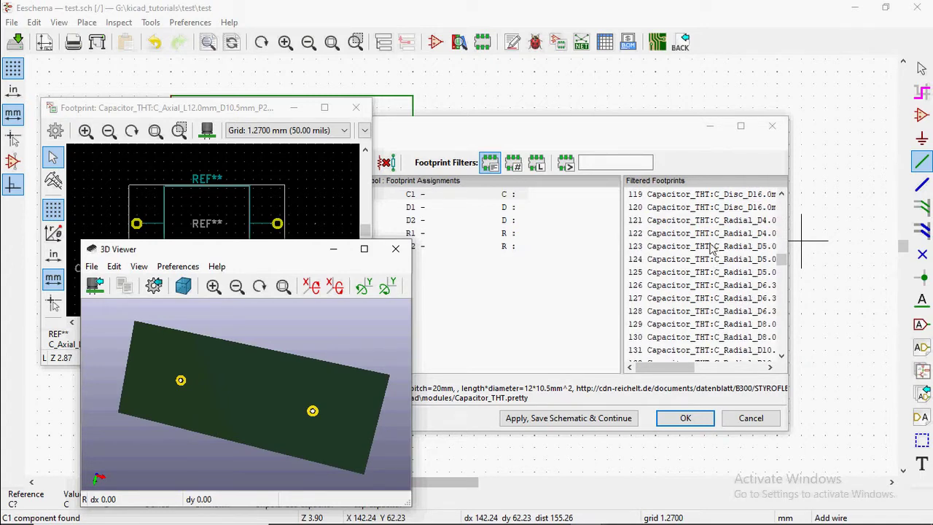
left_click(698, 246)
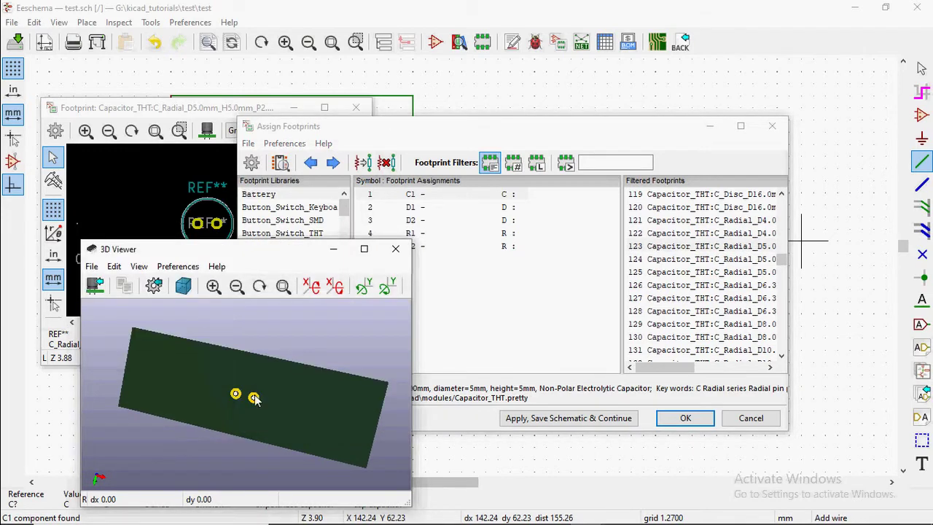
scroll(165, 449, "down", 3)
scroll(281, 332, "up", 5)
left_click_drag(282, 332, 405, 369)
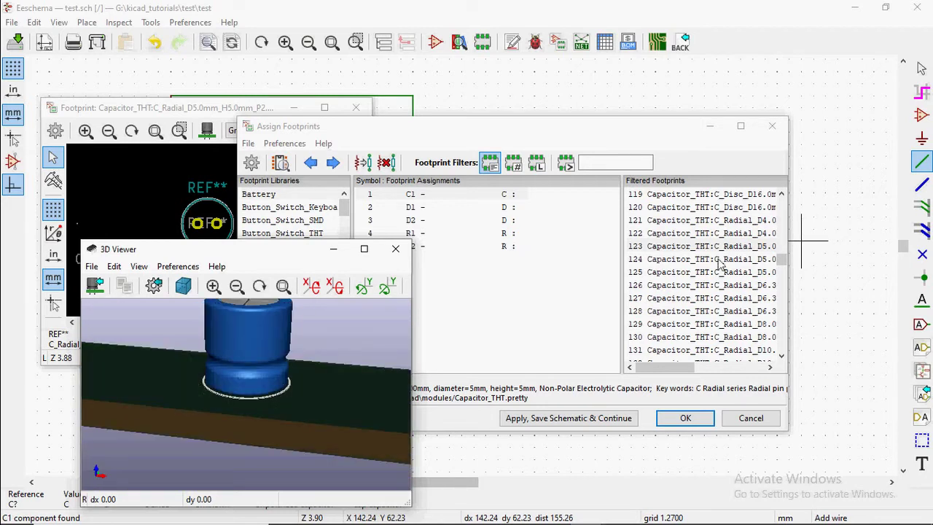
Assign the footprint Capacitor_THT:C_Radial_D5.0mm_H5.0mm_P2.00mm to capacitor C1
left_click(683, 249)
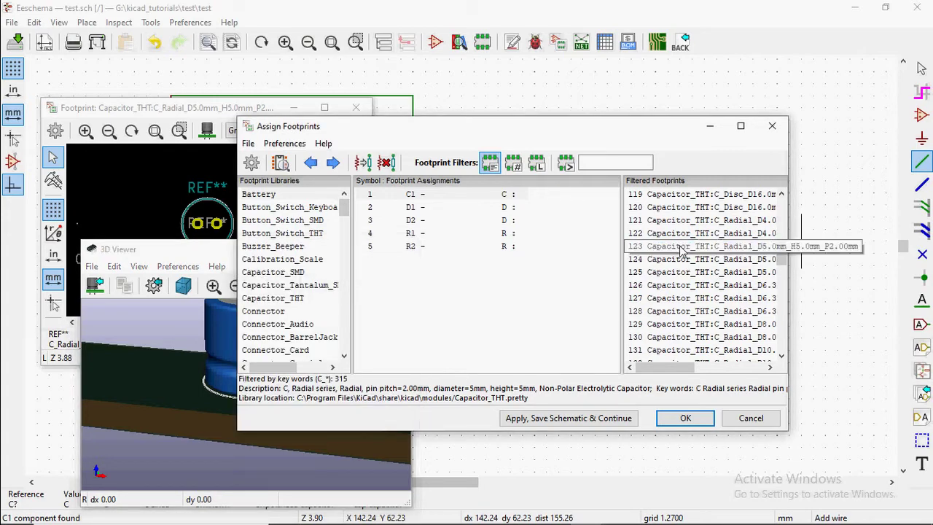
double_click(683, 249)
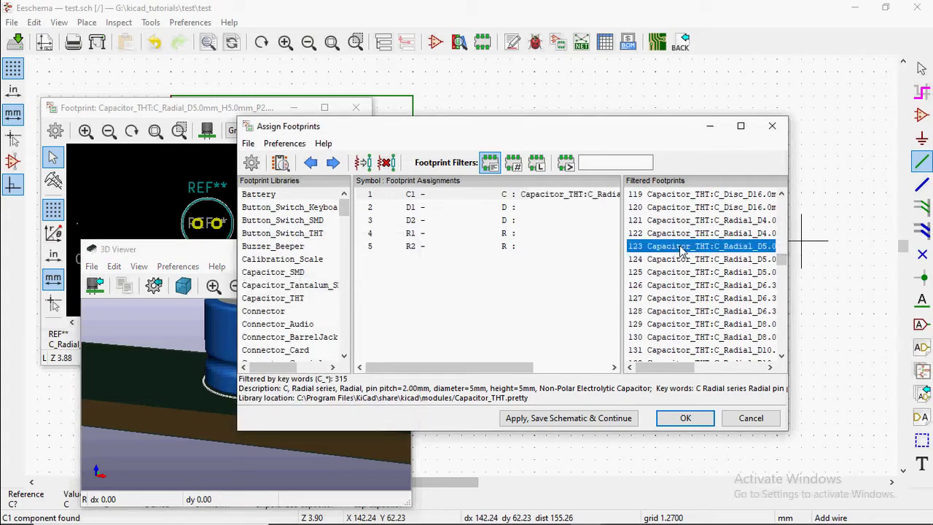
left_click(525, 197)
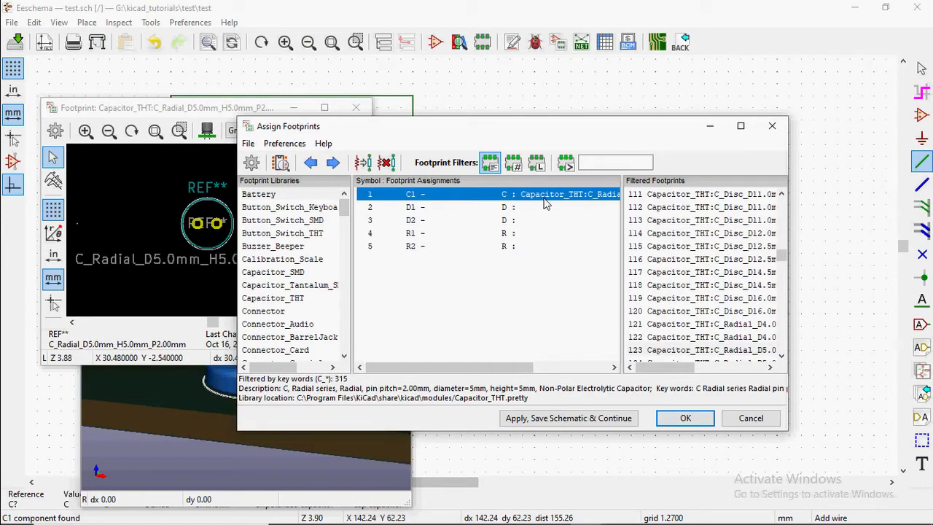
Select diode D1 and preview the Diode_THT footprint D_5KPW_P7.62mm_Vertical_KathodeUp
left_click(416, 210)
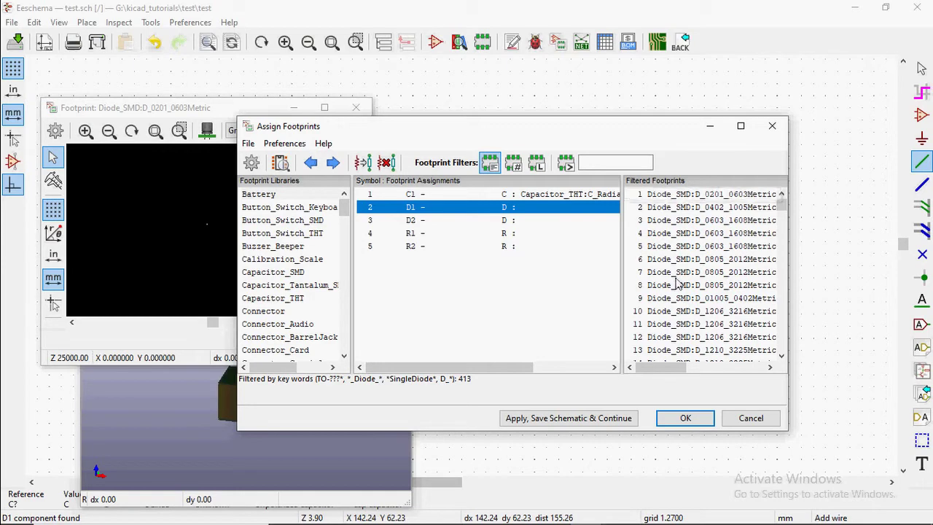
scroll(677, 283, "down", 12)
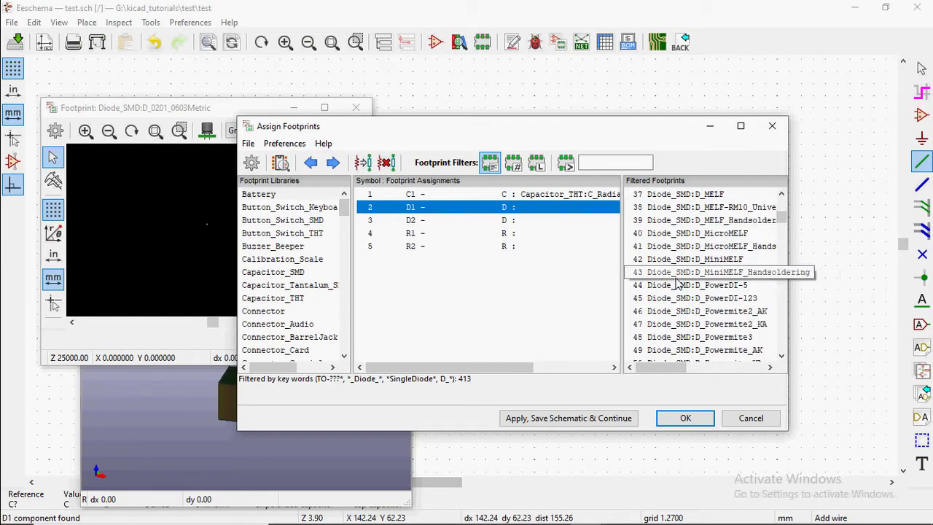
scroll(676, 283, "down", 3)
scroll(676, 282, "down", 13)
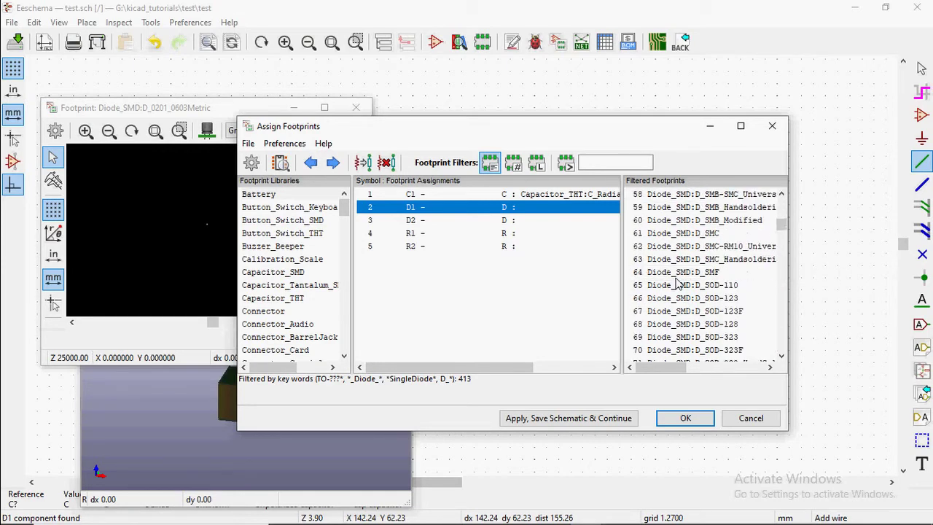
scroll(676, 282, "up", 6)
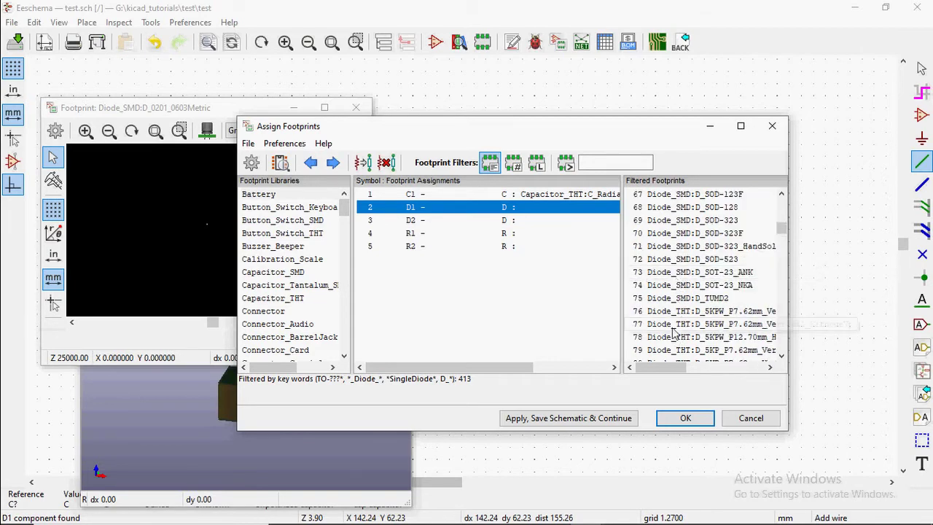
left_click(679, 323)
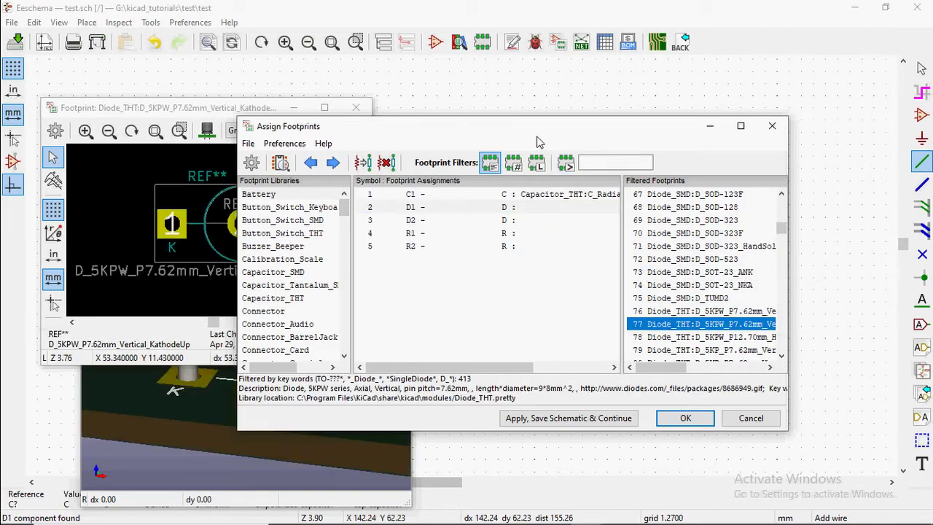
Examine the vertical diode footprint's 3D model beside the assignment list, checking the whole body and its bent lead
left_click_drag(530, 131, 659, 109)
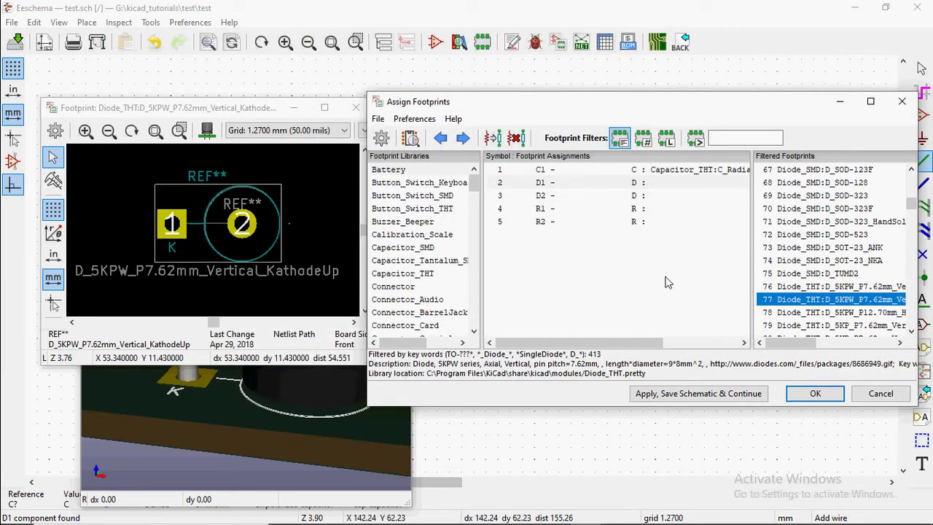
left_click(260, 440)
scroll(295, 393, "down", 5)
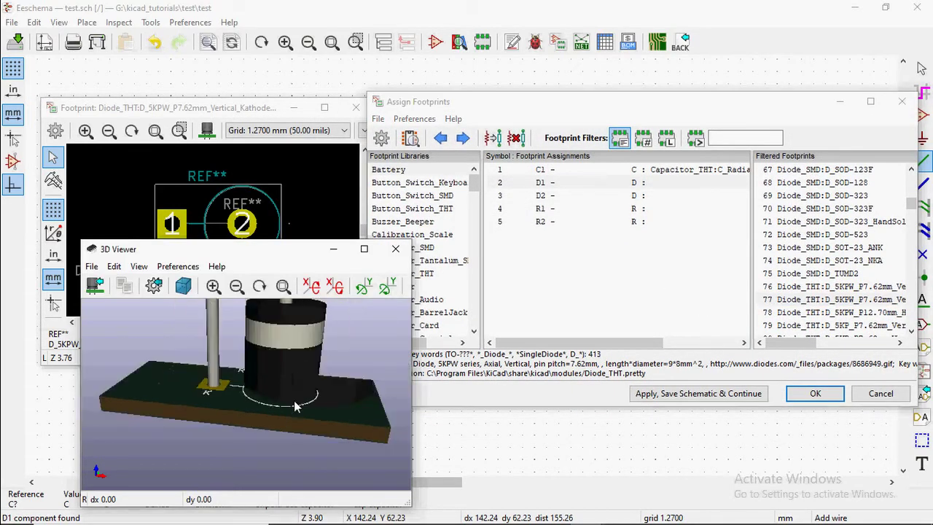
scroll(295, 404, "up", 4)
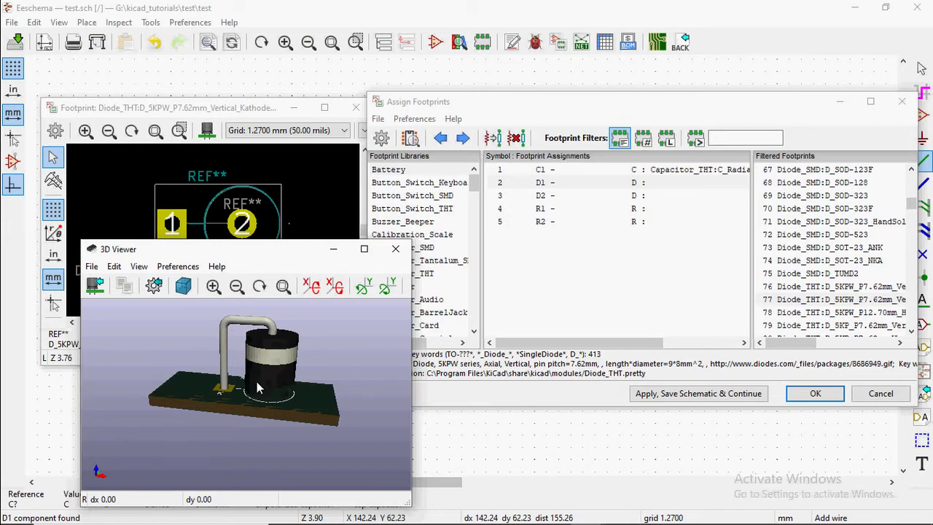
Browse the Diode_THT footprints for D1 up to D_5W_P12.70mm_Horizontal and examine that footprint's 3D model
left_click(831, 326)
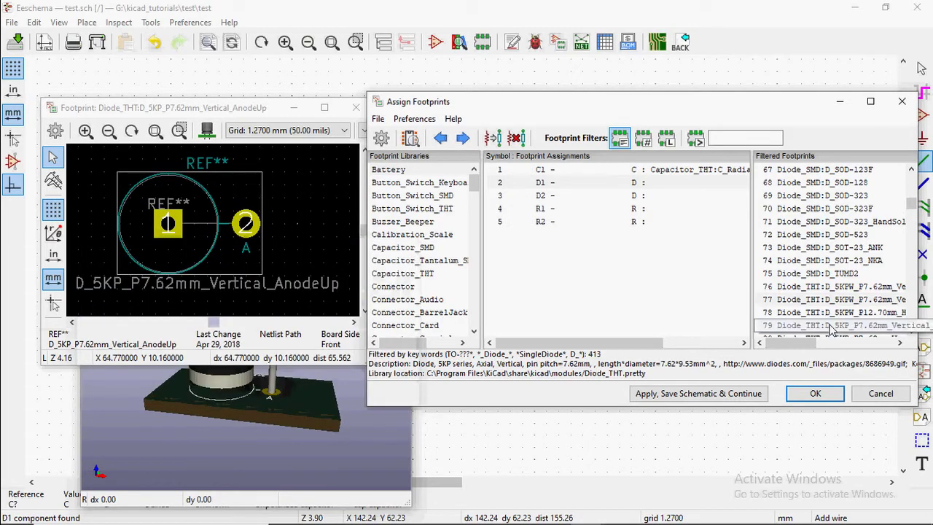
key("Down")
key("Down")
key("Down")
key("Down")
key("Down")
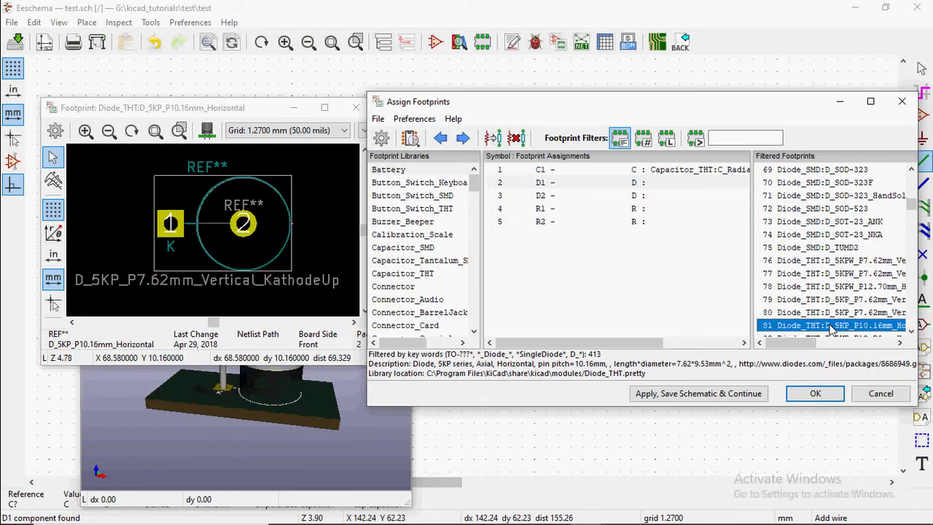
key("Down")
key("Down")
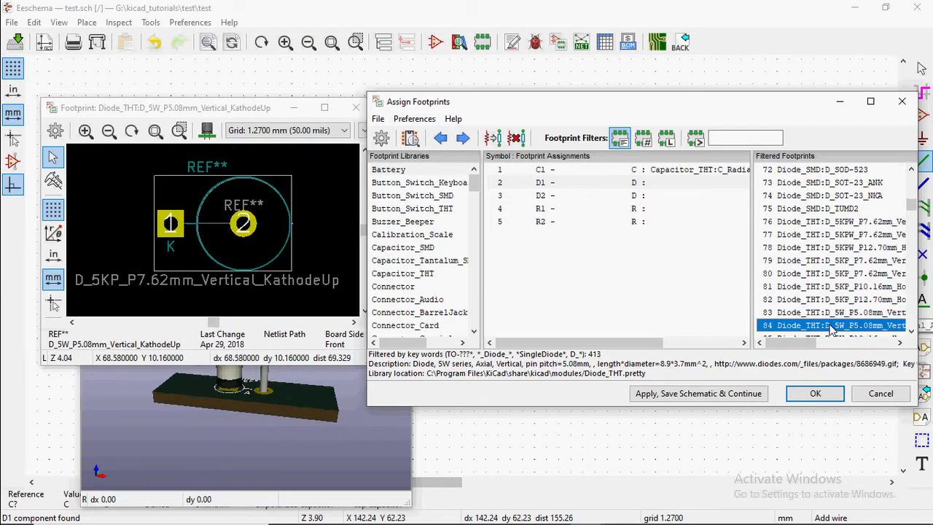
key("Down")
key("Down")
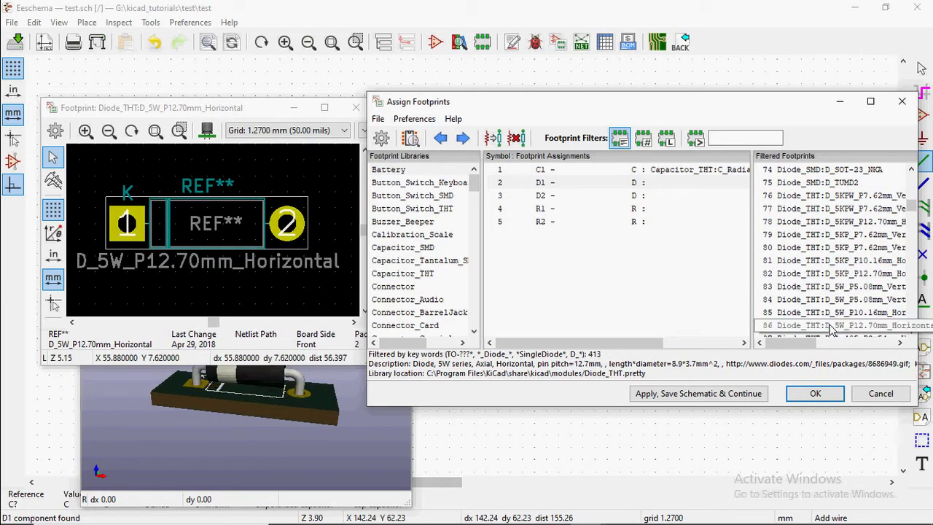
left_click(320, 418)
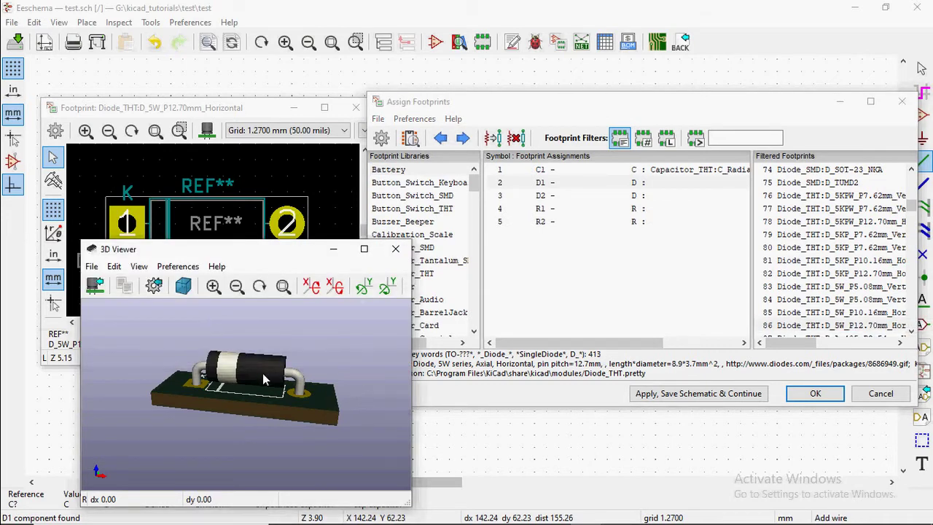
left_click_drag(244, 374, 286, 395)
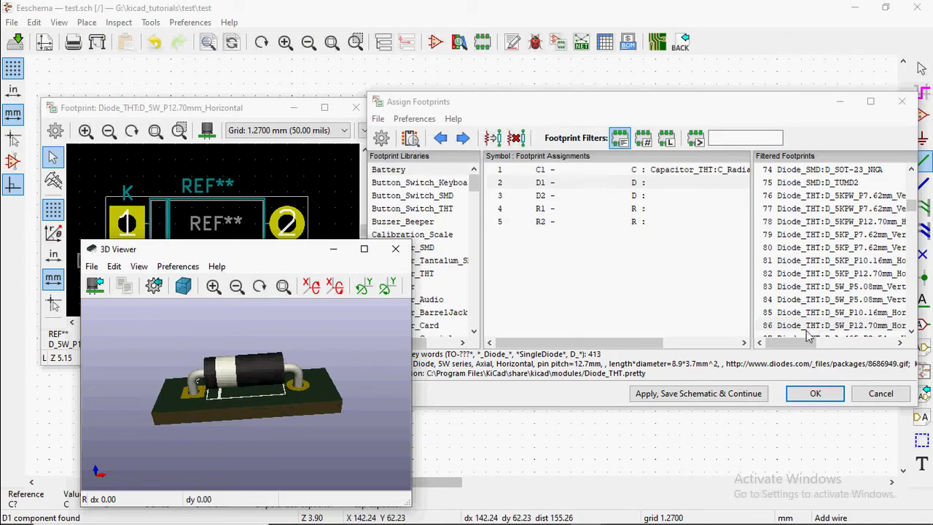
Assign the footprint Diode_THT:D_5W_P12.70mm_Horizontal to diodes D1 and D2
double_click(784, 325)
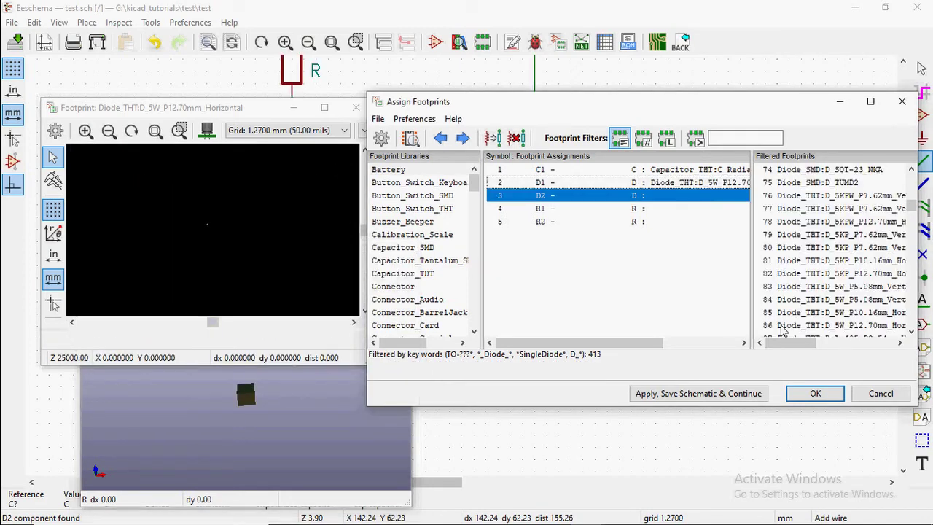
left_click(782, 329)
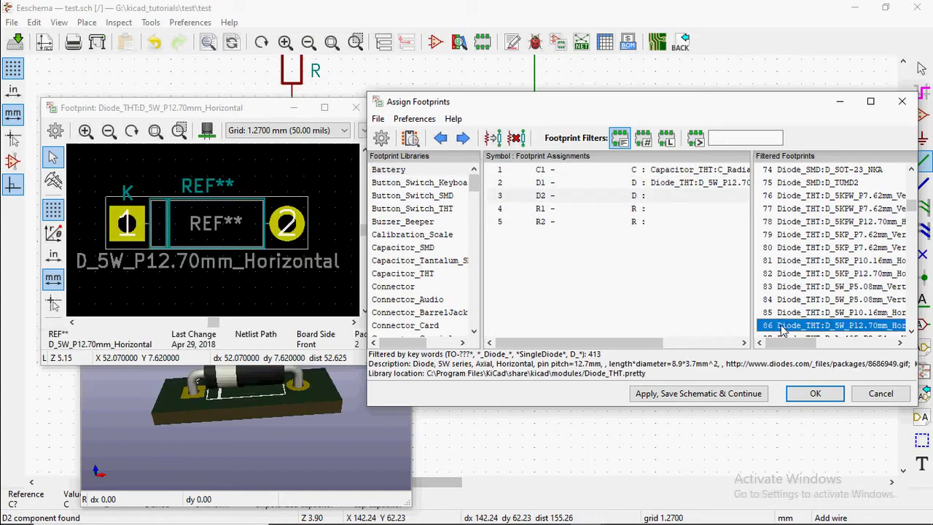
double_click(782, 330)
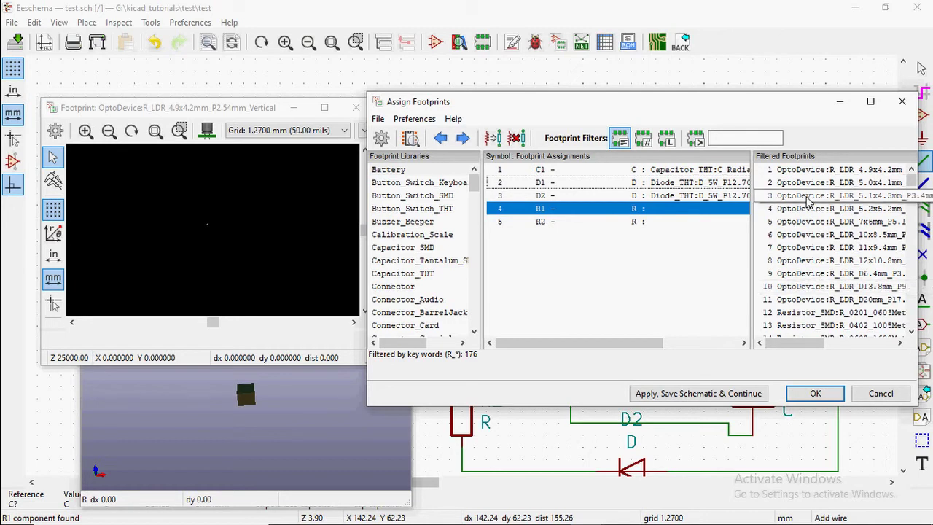
Find the axial Resistor_THT footprints for R1 and preview R_Axial_DIN0207_L6.3mm_D2.5mm_P5.08mm_Vertical in 2D and 3D
scroll(811, 211, "down", 3)
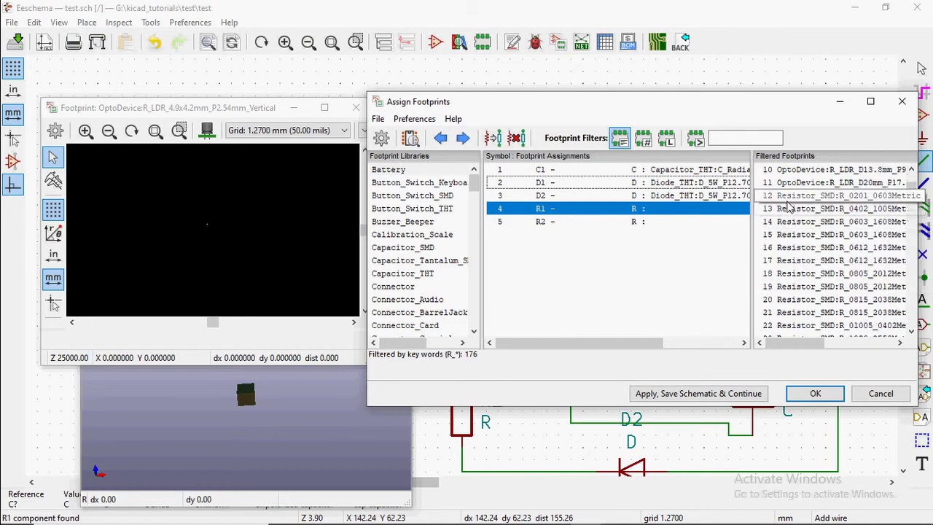
scroll(822, 248, "down", 17)
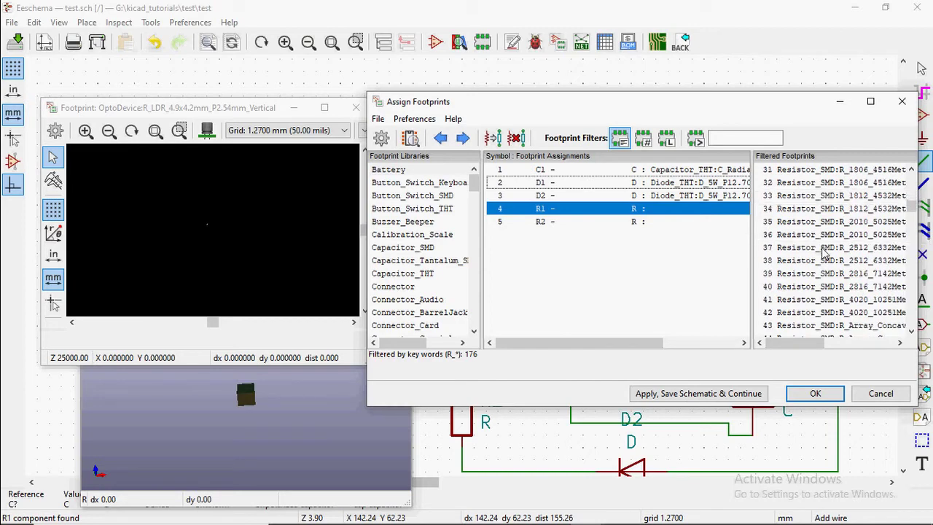
scroll(822, 249, "down", 3)
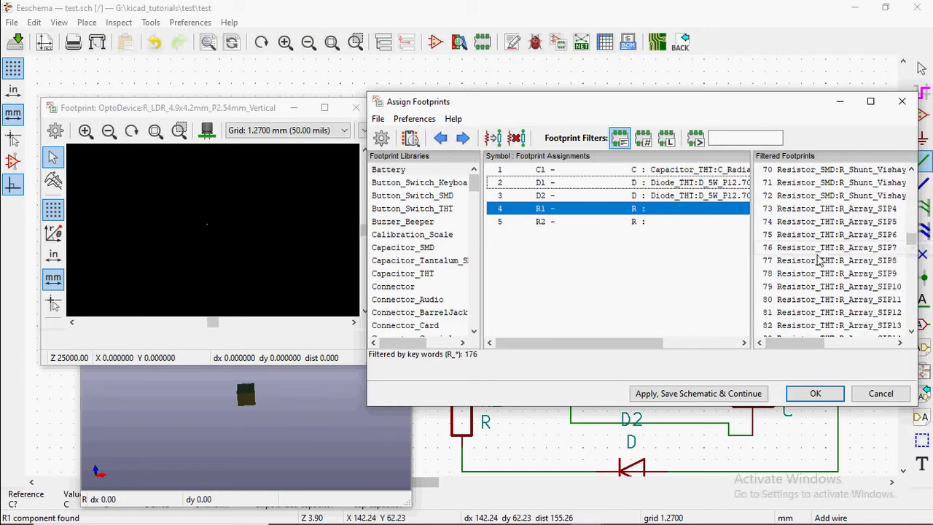
scroll(833, 242, "down", 3)
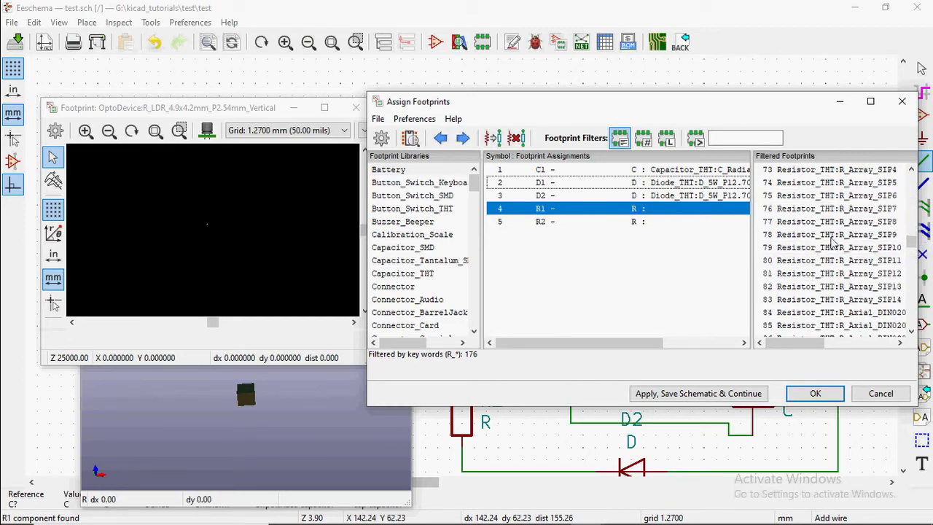
scroll(848, 306, "down", 1)
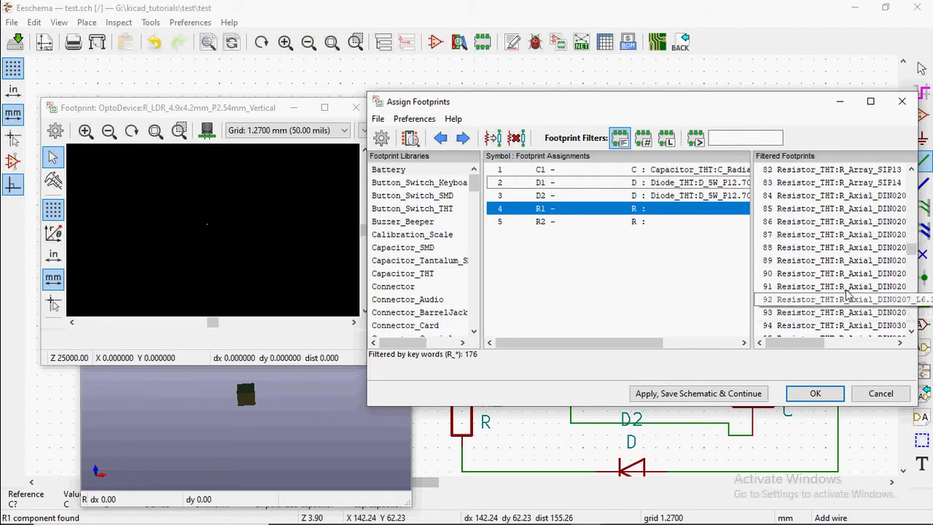
left_click(827, 273)
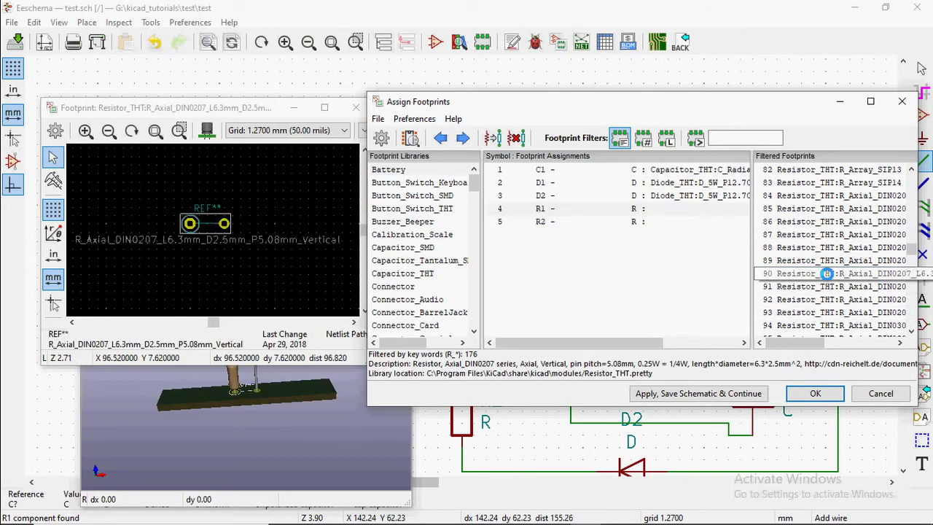
left_click(294, 424)
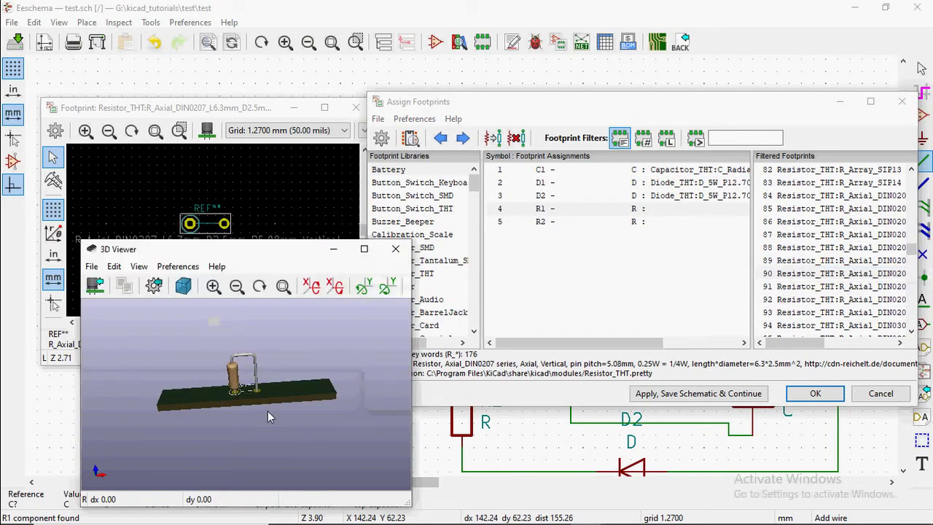
Preview R_Axial_DIN0207_L6.3mm_D2.5mm_P7.62mm_Horizontal and examine its 3D model closer and from above
left_click(810, 288)
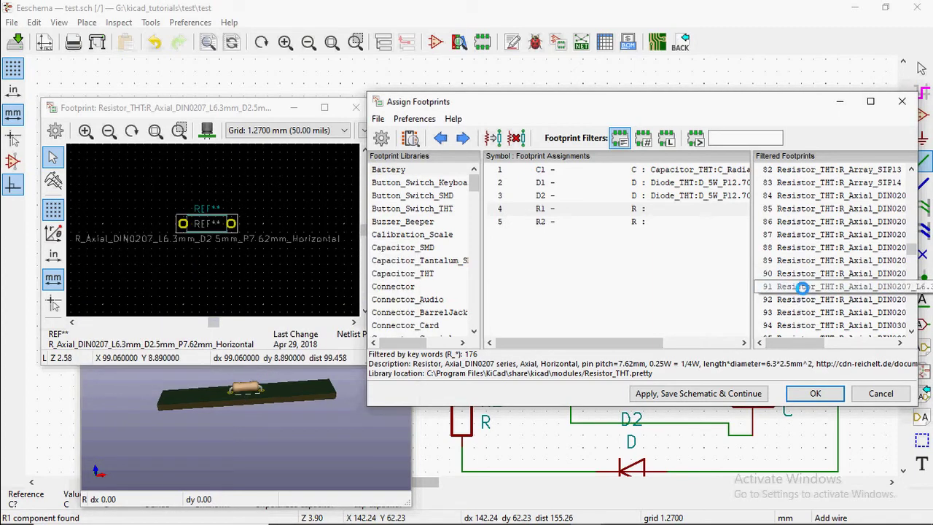
left_click(246, 447)
mouse_move(246, 446)
left_mouse_down()
mouse_move(275, 405)
mouse_move(256, 432)
mouse_move(259, 446)
left_mouse_up()
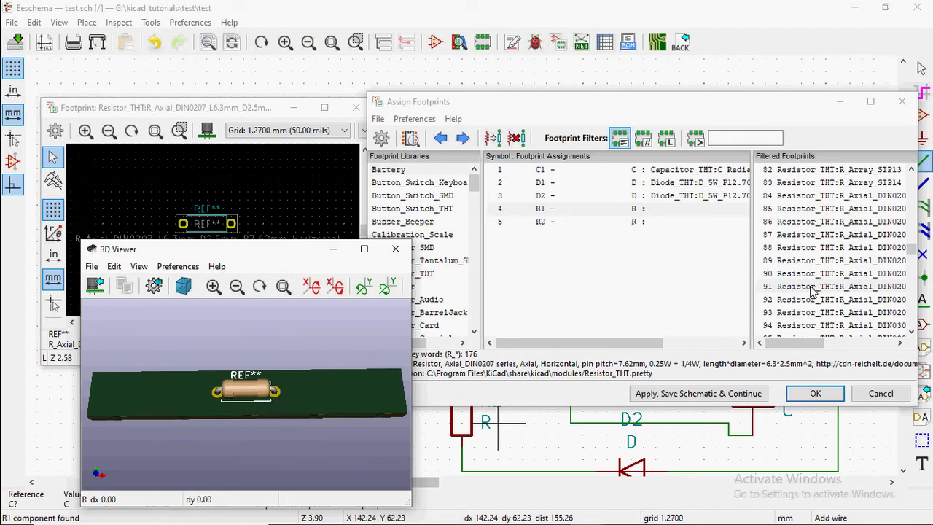
Assign the footprint Resistor_THT:R_Axial_DIN0207_L6.3mm_D2.5mm_P7.62mm_Horizontal to resistors R1 and R2
left_click(813, 290)
double_click(812, 290)
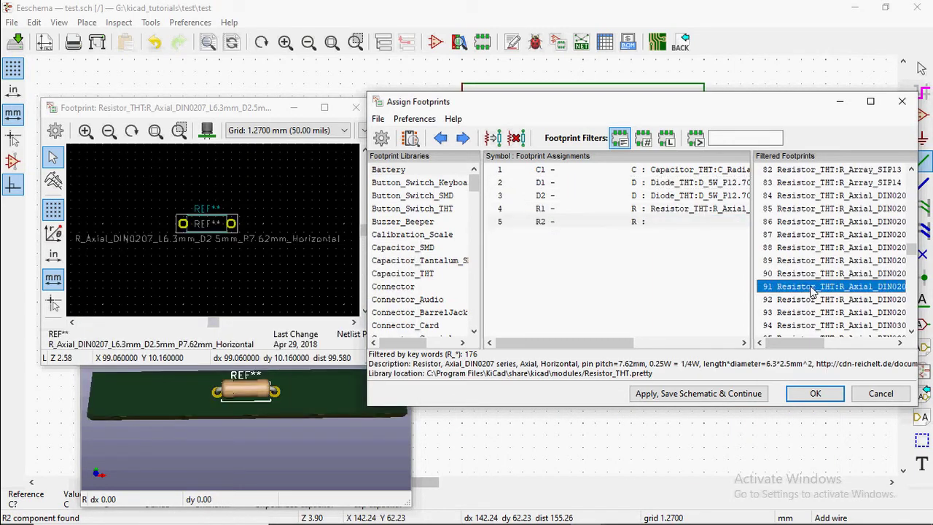
double_click(812, 290)
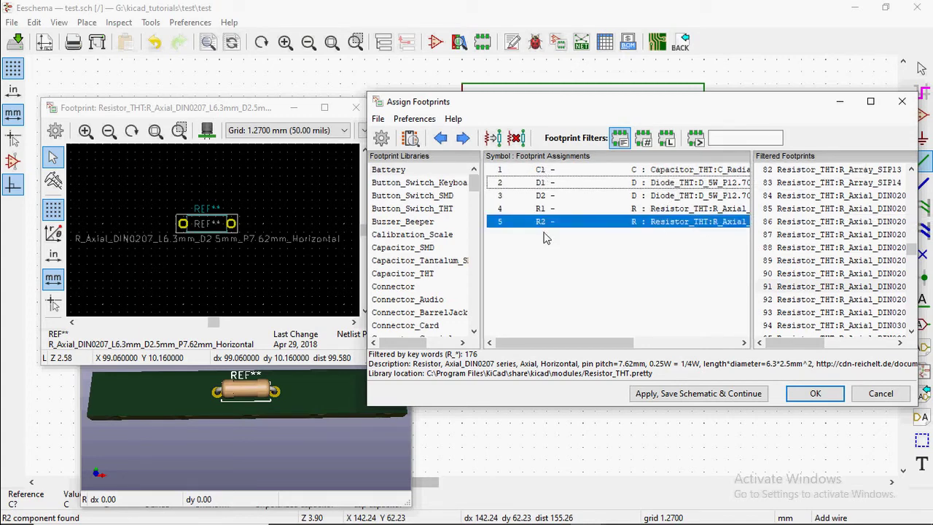
left_click(699, 226)
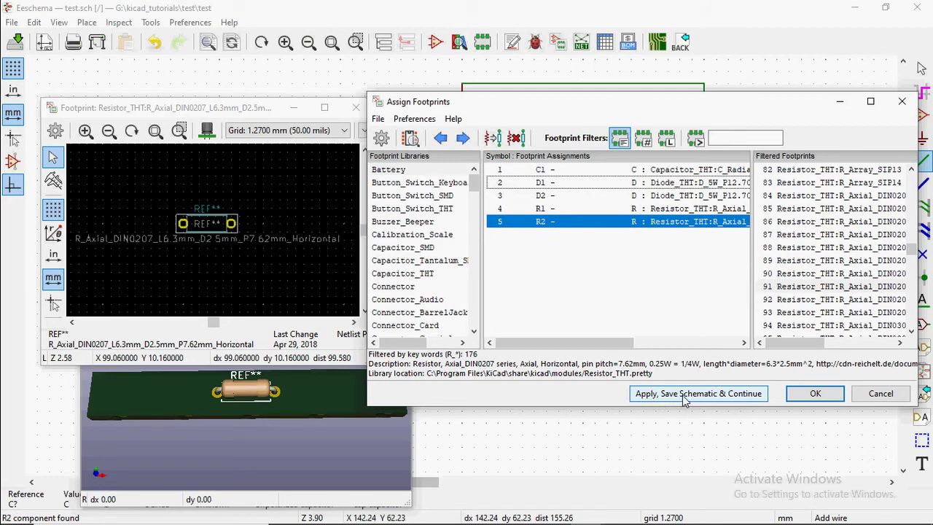
Apply the footprint assignments, save the schematic and finish the footprint assignment
left_click(684, 393)
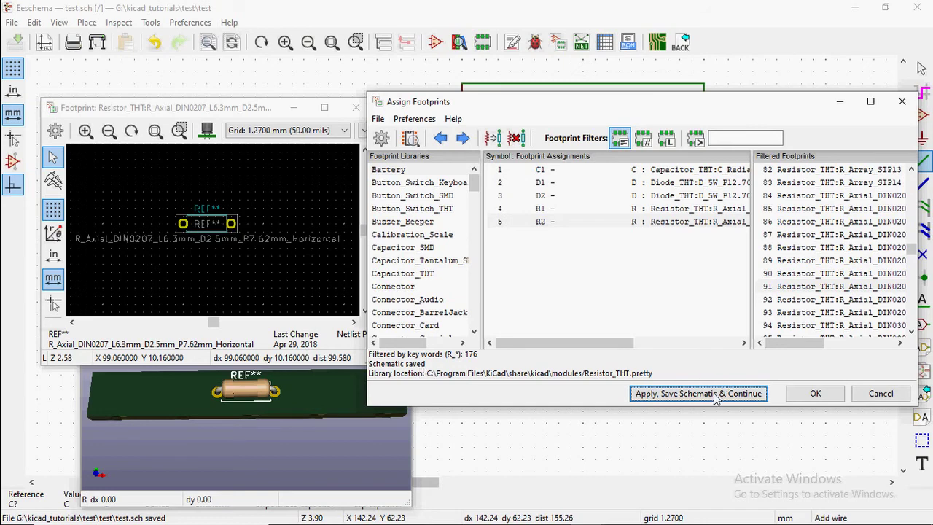
left_click(810, 394)
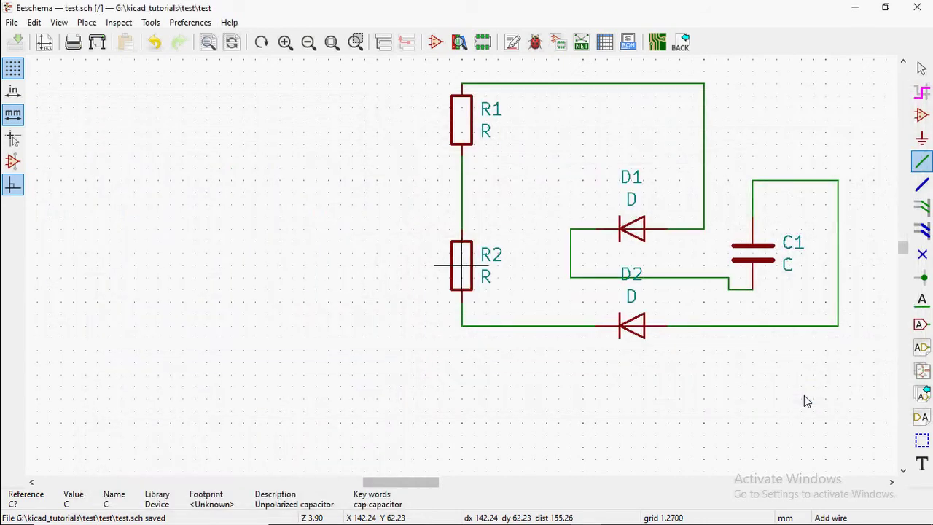